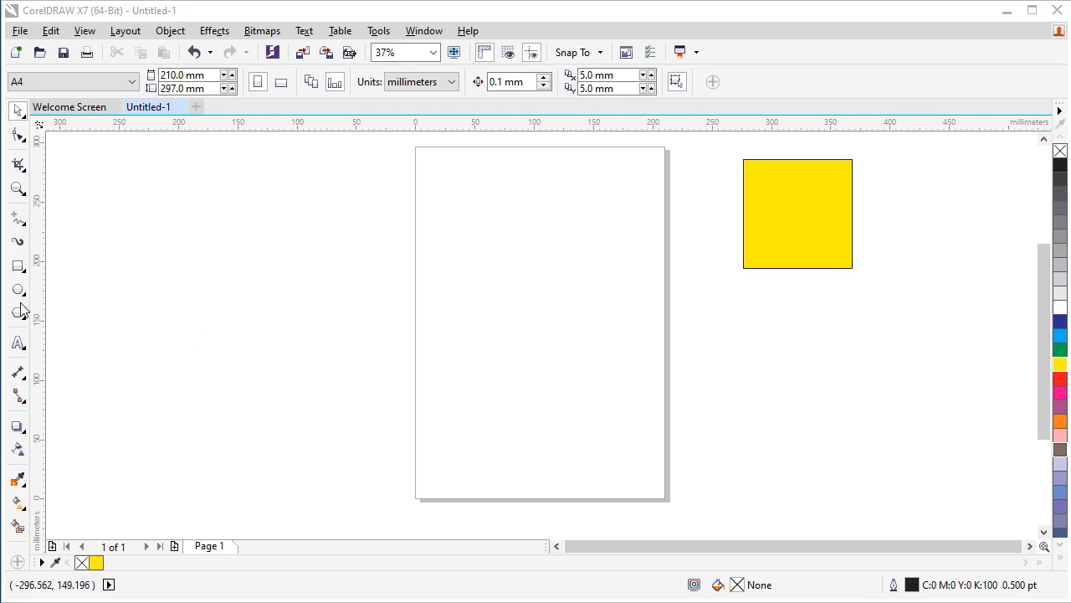
Draw an ellipse about 63 mm wide and 73 mm high in the upper part of the page
{"action": "left_click", "coordinate": [17, 289]}
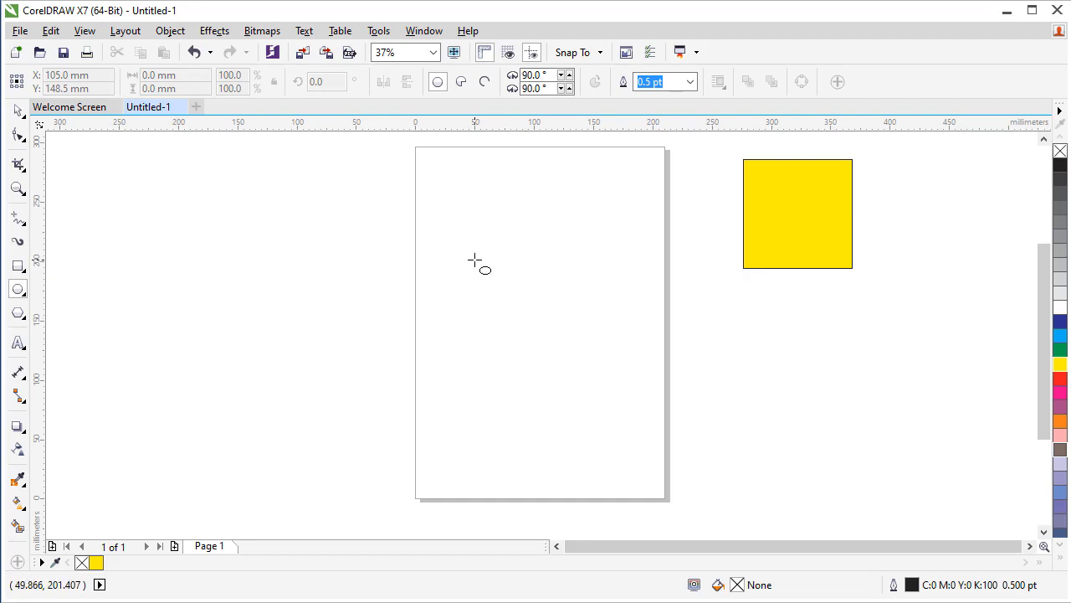
{"action": "left_click_drag", "start_coordinate": [477, 236], "coordinate": [551, 322]}
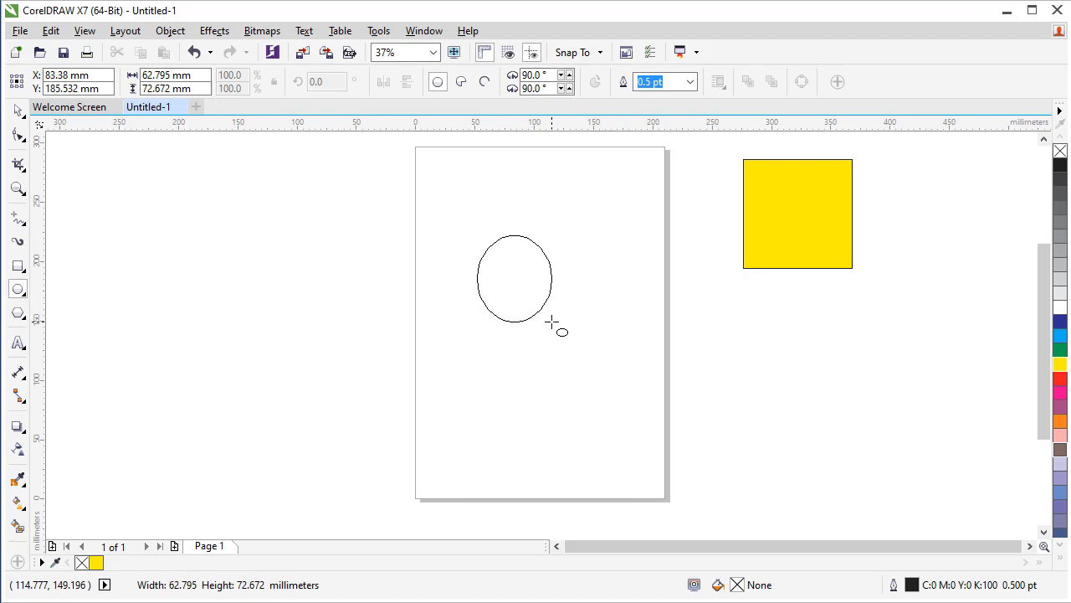
{"action": "left_click_drag", "start_coordinate": [552, 322], "coordinate": [555, 323]}
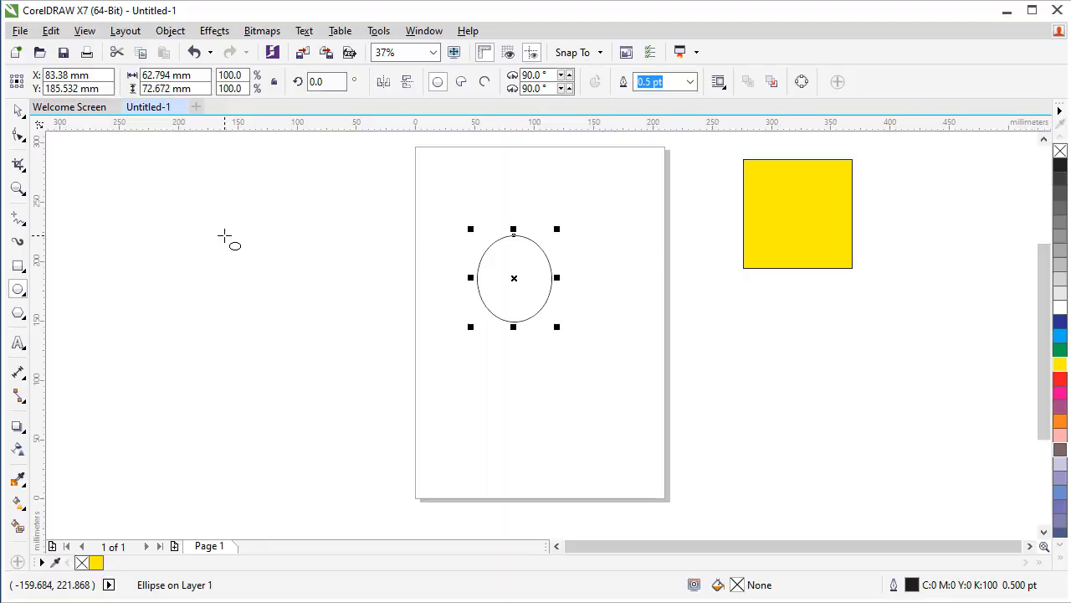
Draw a perfect circle about 162 mm in diameter to the left of the page and leave it deselected
{"action": "left_click_drag", "start_coordinate": [191, 219], "coordinate": [381, 364]}
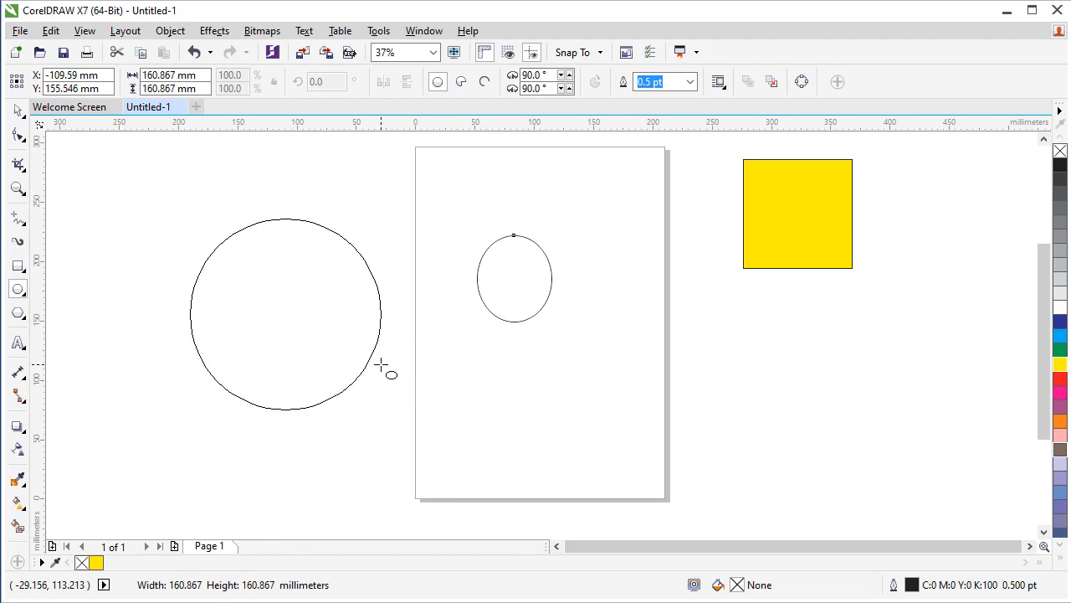
{"action": "left_click_drag", "start_coordinate": [381, 365], "coordinate": [381, 360]}
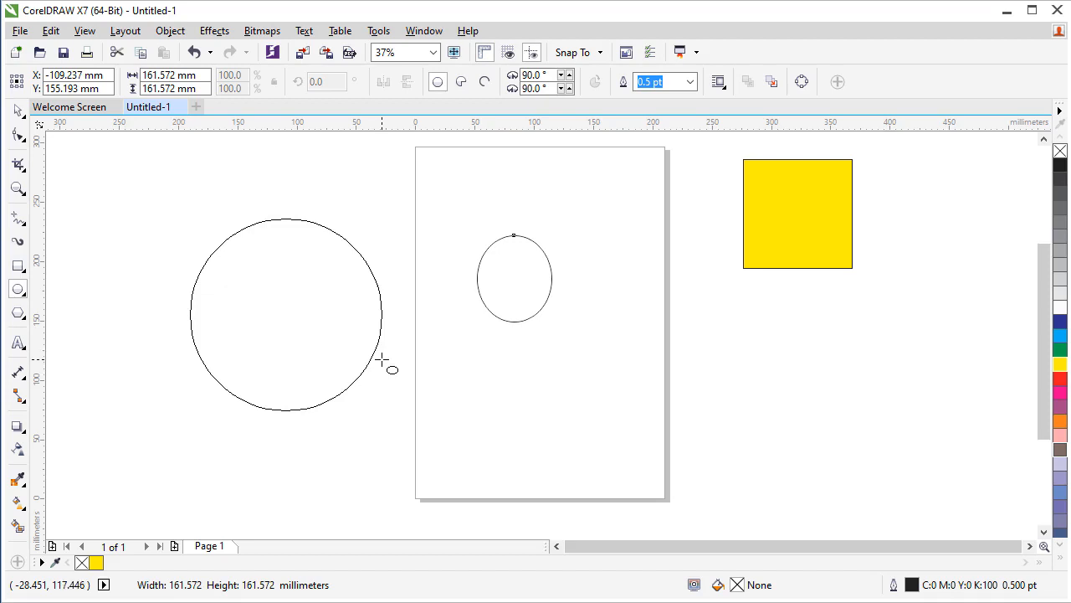
{"action": "left_click_drag", "start_coordinate": [382, 360], "coordinate": [381, 331]}
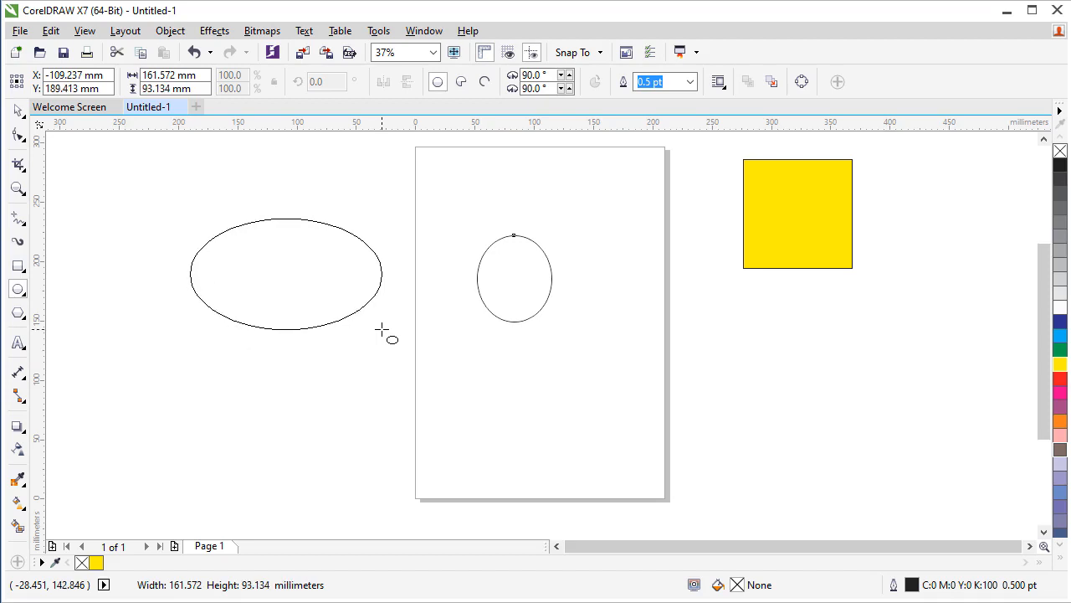
{"action": "key", "text": "ctrl"}
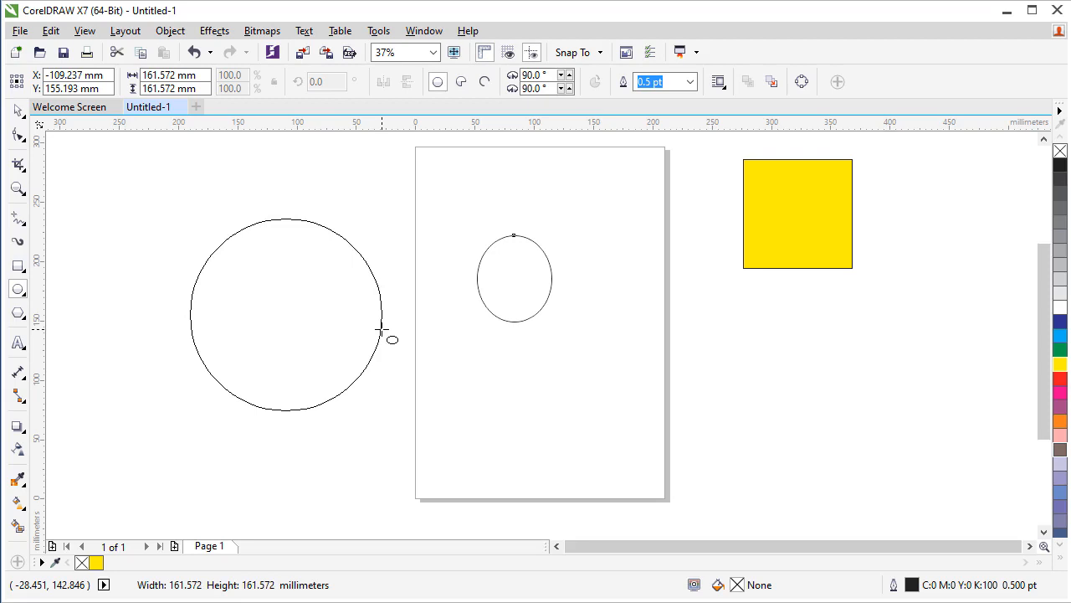
{"action": "left_click_drag", "start_coordinate": [380, 331], "coordinate": [381, 331]}
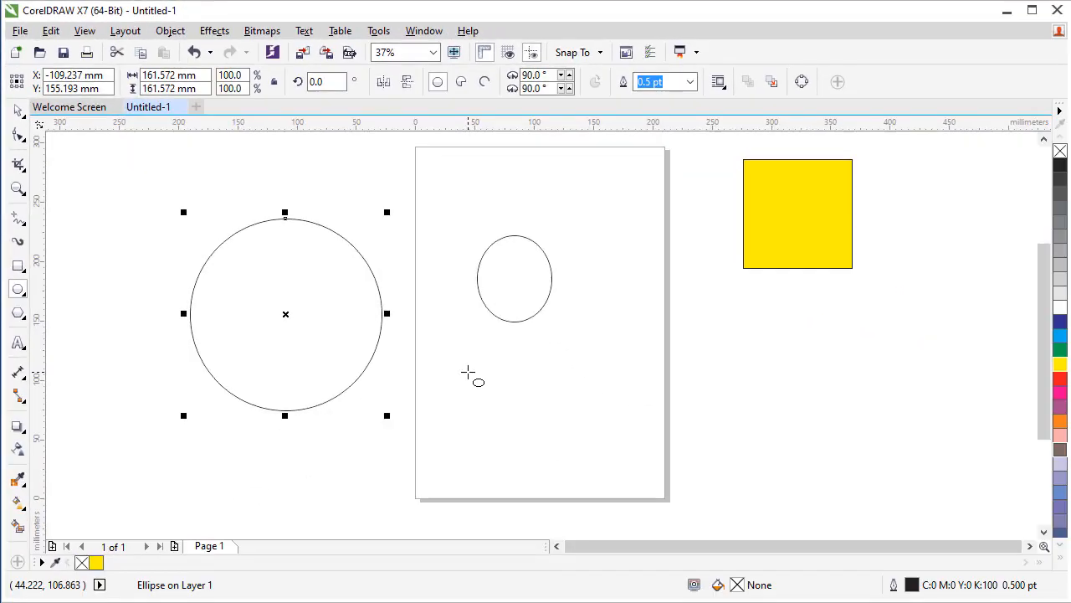
{"action": "left_click", "coordinate": [508, 287]}
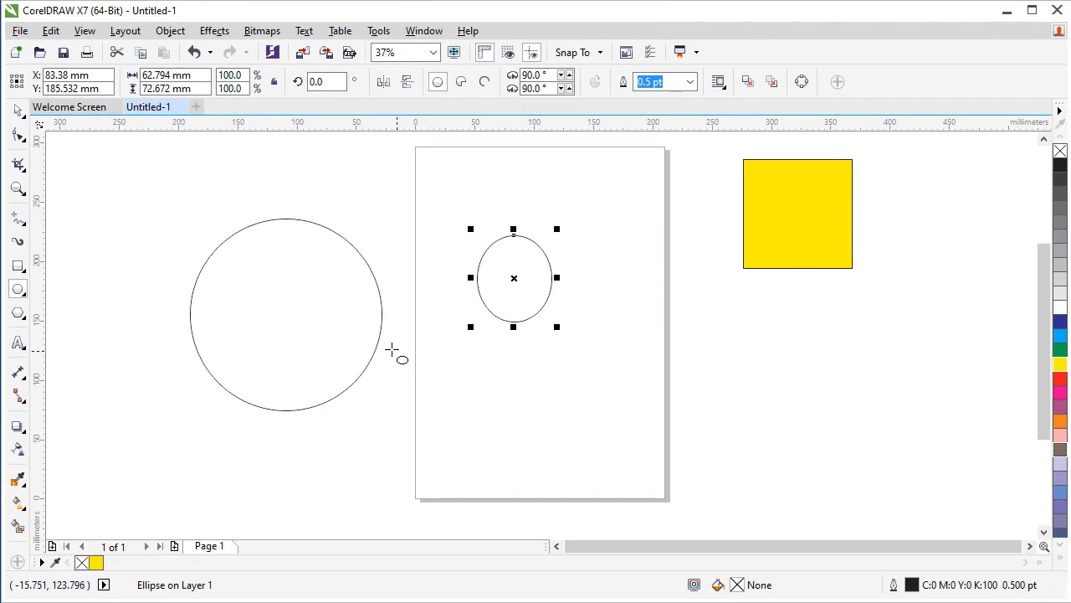
{"action": "left_click", "coordinate": [17, 111]}
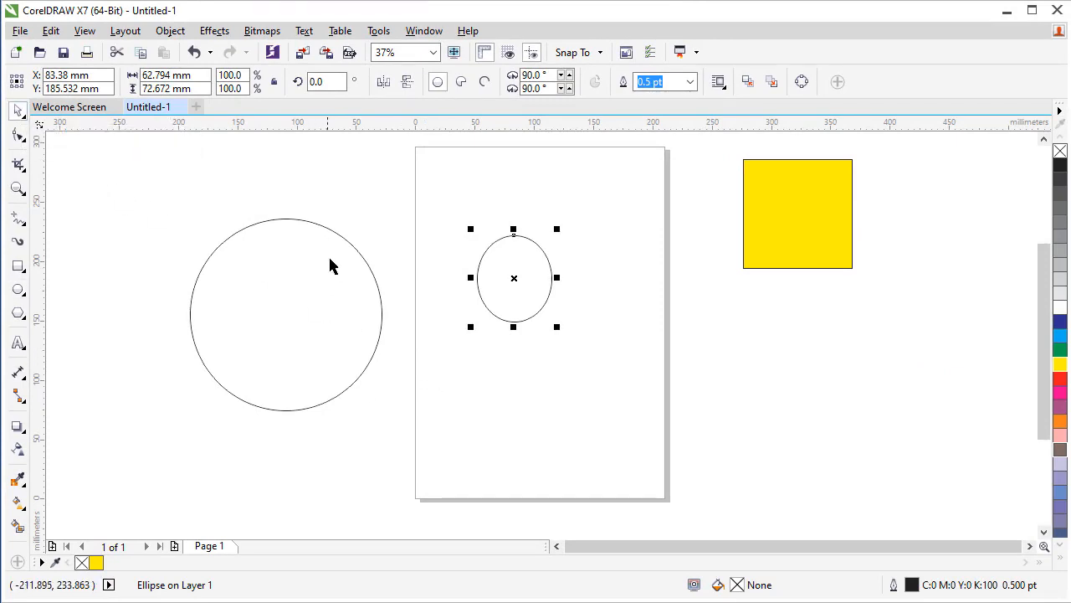
{"action": "left_click", "coordinate": [355, 209]}
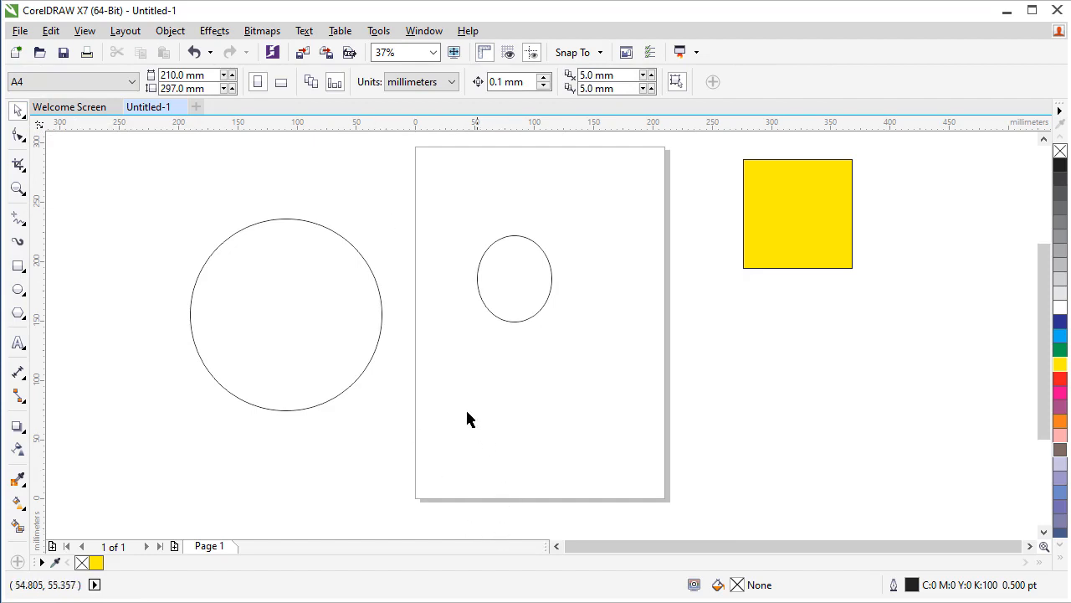
Draw a perfect circle about 79 mm in diameter on the page below the ellipse
{"action": "key", "text": "F7"}
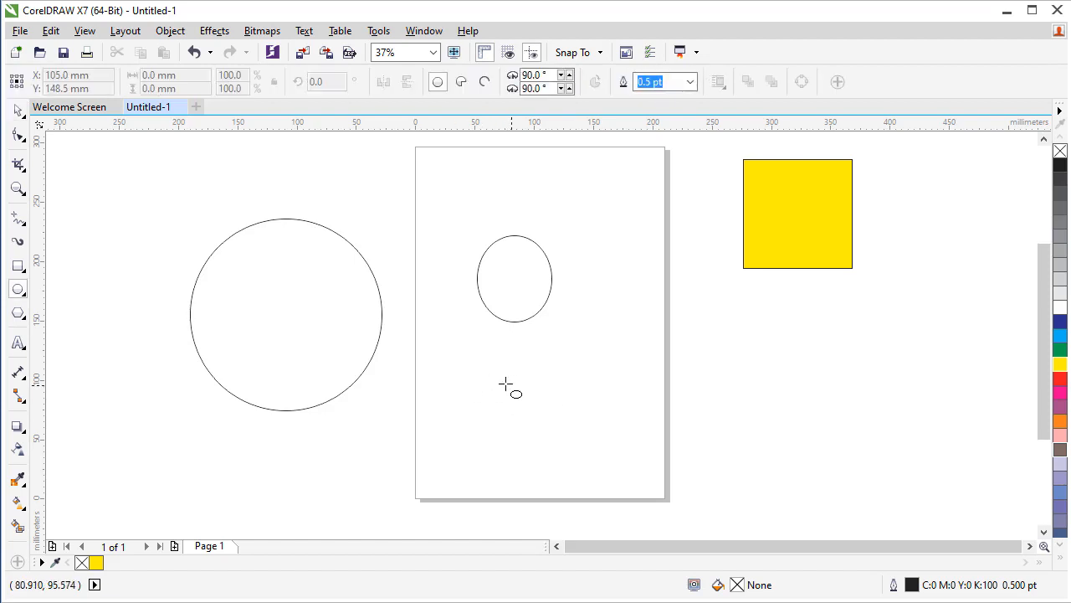
{"action": "left_click_drag", "start_coordinate": [479, 358], "coordinate": [574, 454]}
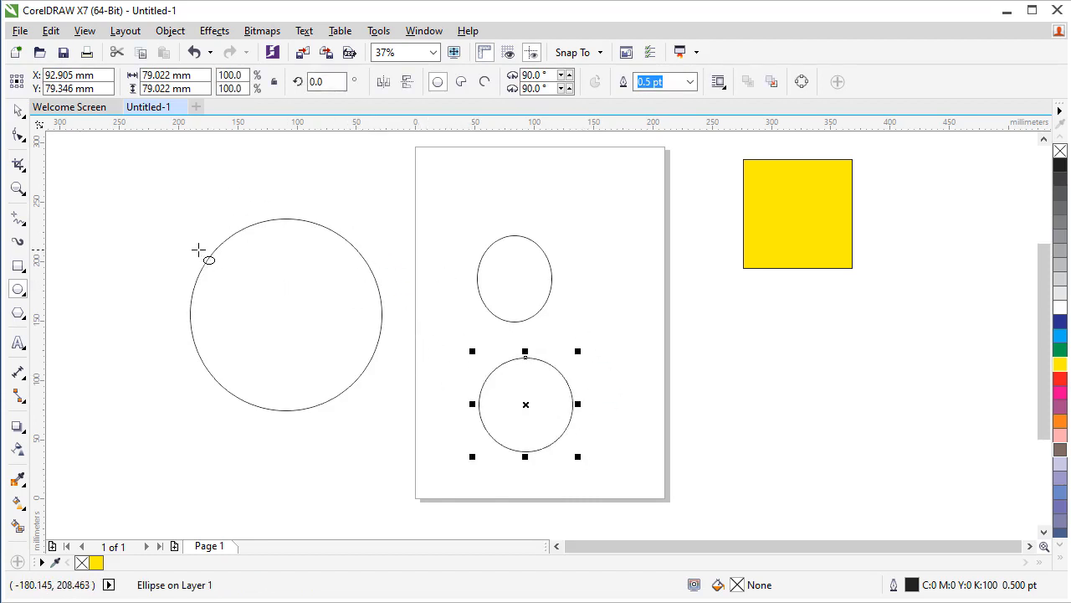
{"action": "left_click", "coordinate": [18, 109]}
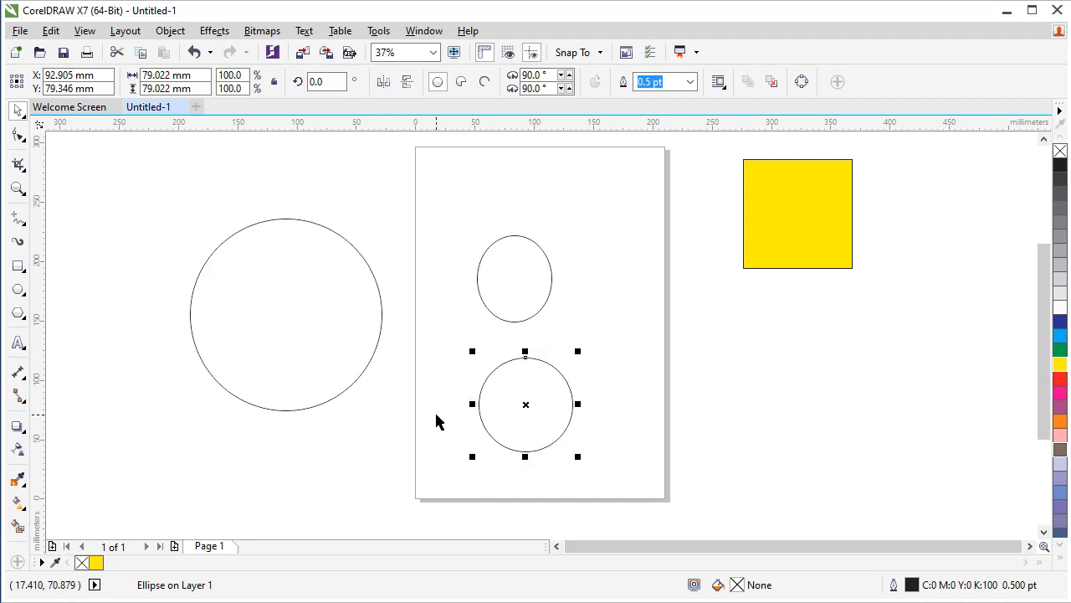
{"action": "left_click", "coordinate": [445, 205]}
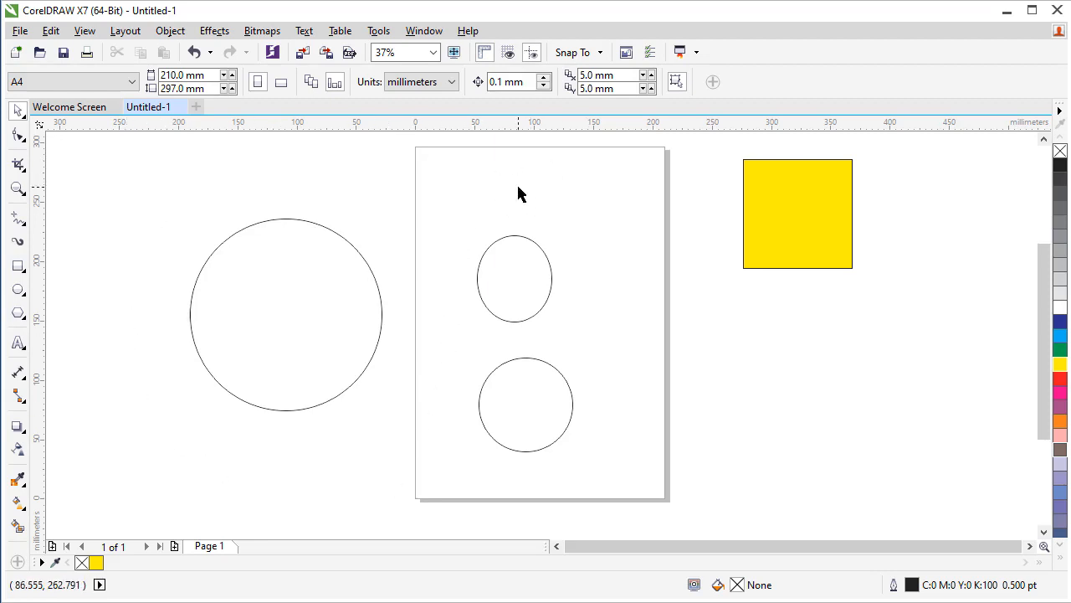
Convert the circle below the ellipse into a pie shape
{"action": "left_click", "coordinate": [794, 204]}
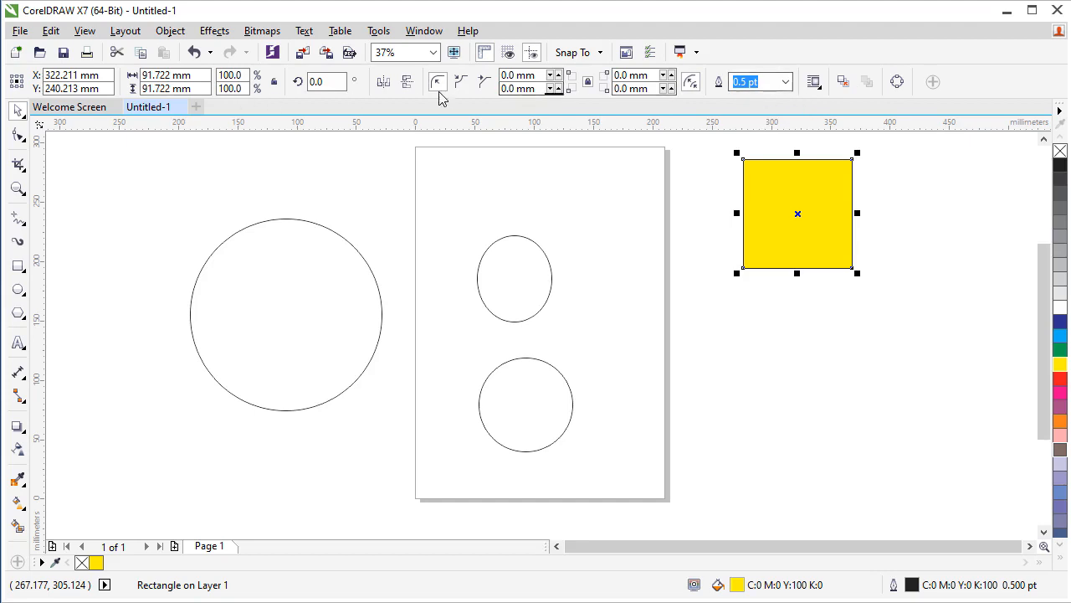
{"action": "left_click", "coordinate": [517, 284]}
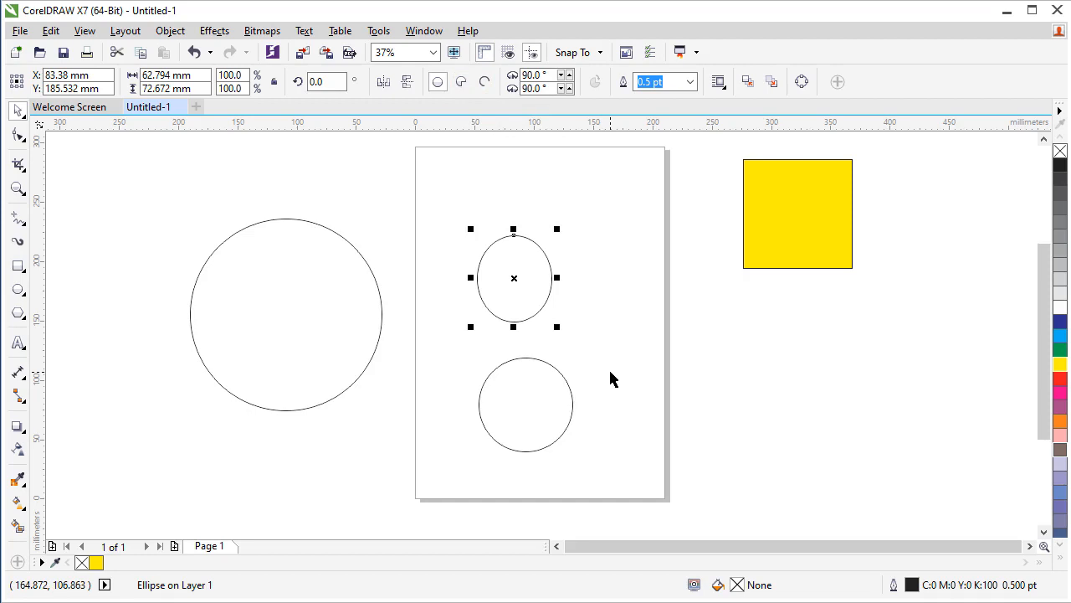
{"action": "left_click", "coordinate": [537, 412]}
{"action": "left_click", "coordinate": [462, 83]}
{"action": "left_click", "coordinate": [612, 449]}
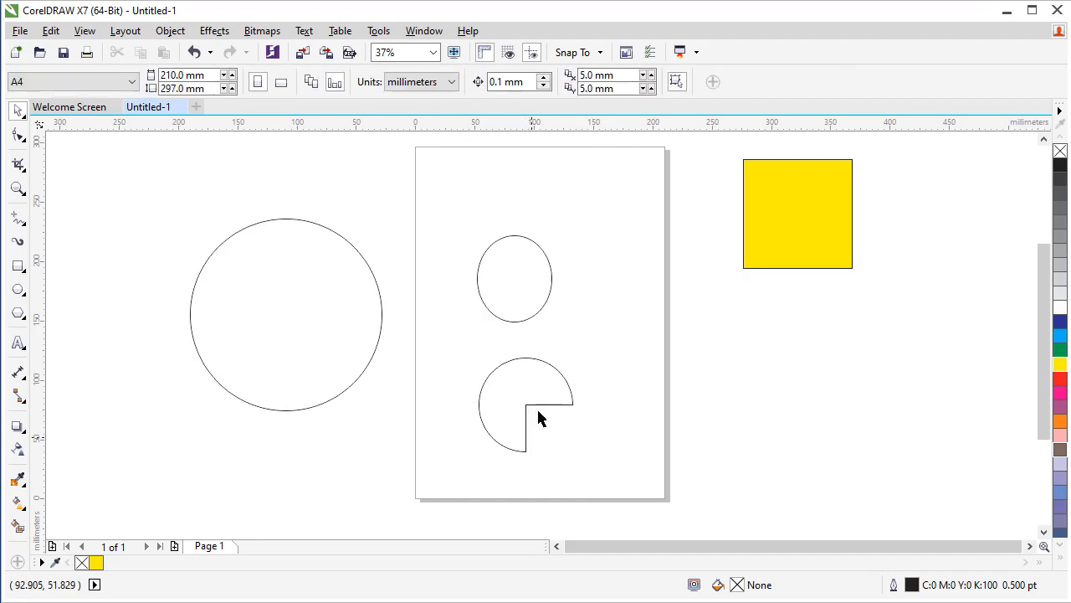
Set the starting angle of the pie shape to 22°
{"action": "left_click", "coordinate": [524, 431]}
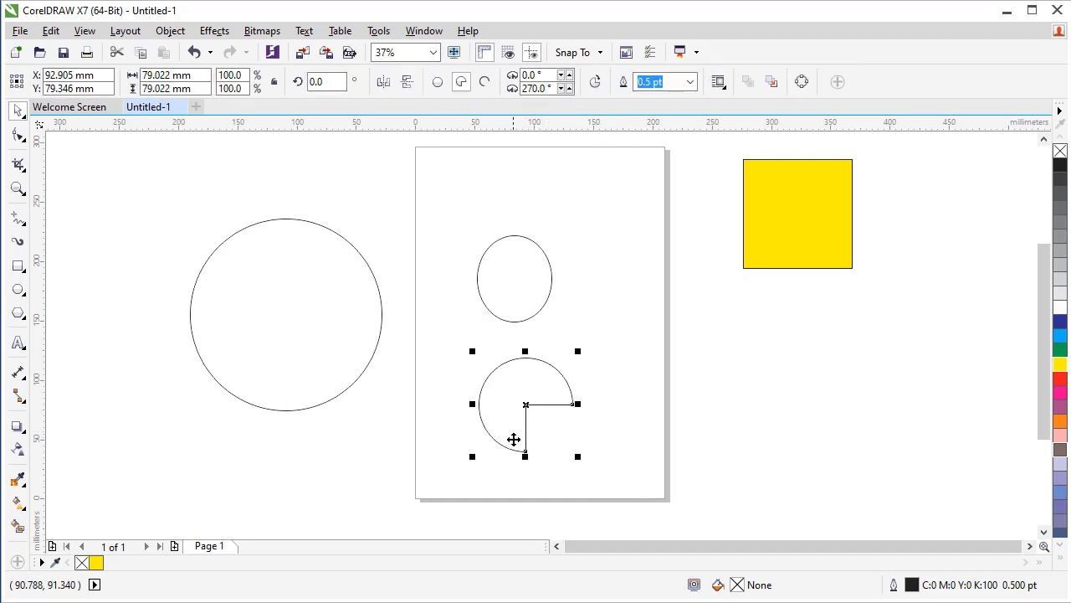
{"action": "left_click", "coordinate": [569, 75]}
{"action": "left_click", "coordinate": [569, 75]}
{"action": "left_click", "coordinate": [569, 75]}
{"action": "left_click", "coordinate": [569, 74]}
{"action": "left_click", "coordinate": [569, 75]}
{"action": "left_click", "coordinate": [570, 74]}
{"action": "left_click", "coordinate": [569, 75]}
{"action": "left_click", "coordinate": [570, 75]}
{"action": "left_click", "coordinate": [569, 74]}
{"action": "left_click", "coordinate": [569, 74]}
{"action": "left_click", "coordinate": [569, 74]}
{"action": "left_click", "coordinate": [569, 75]}
{"action": "left_click", "coordinate": [570, 74]}
{"action": "left_click", "coordinate": [569, 75]}
{"action": "left_click", "coordinate": [569, 74]}
{"action": "left_click", "coordinate": [570, 75]}
{"action": "left_click", "coordinate": [569, 75]}
{"action": "left_click", "coordinate": [569, 75]}
{"action": "left_click", "coordinate": [570, 75]}
{"action": "left_click", "coordinate": [569, 74]}
{"action": "left_click", "coordinate": [569, 75]}
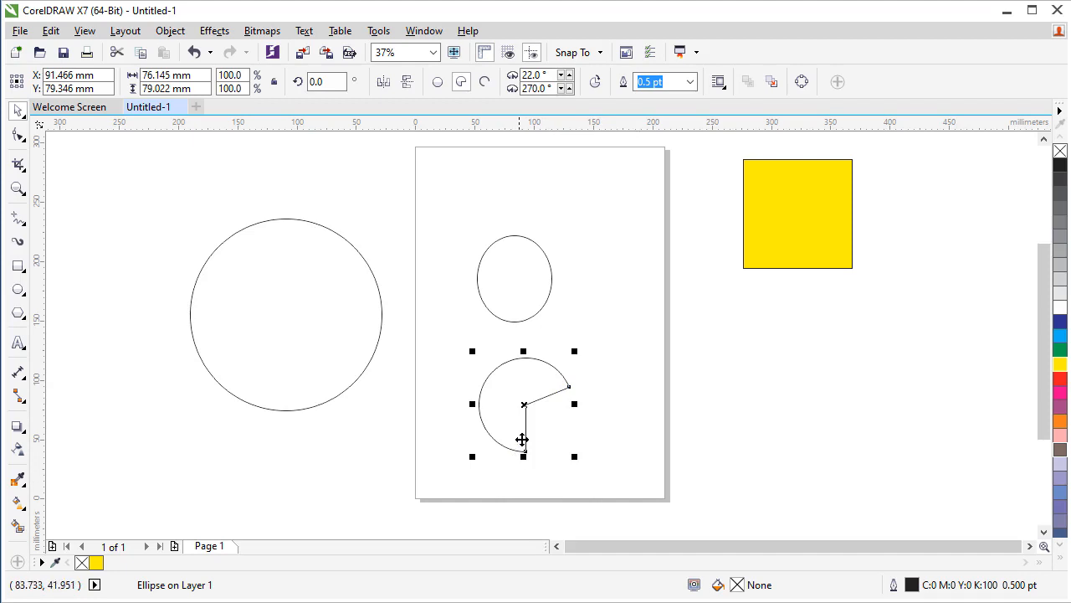
Set the ending angle of the pie shape to 278°
{"action": "left_click", "coordinate": [569, 86]}
{"action": "left_click", "coordinate": [569, 86]}
{"action": "left_click", "coordinate": [569, 86]}
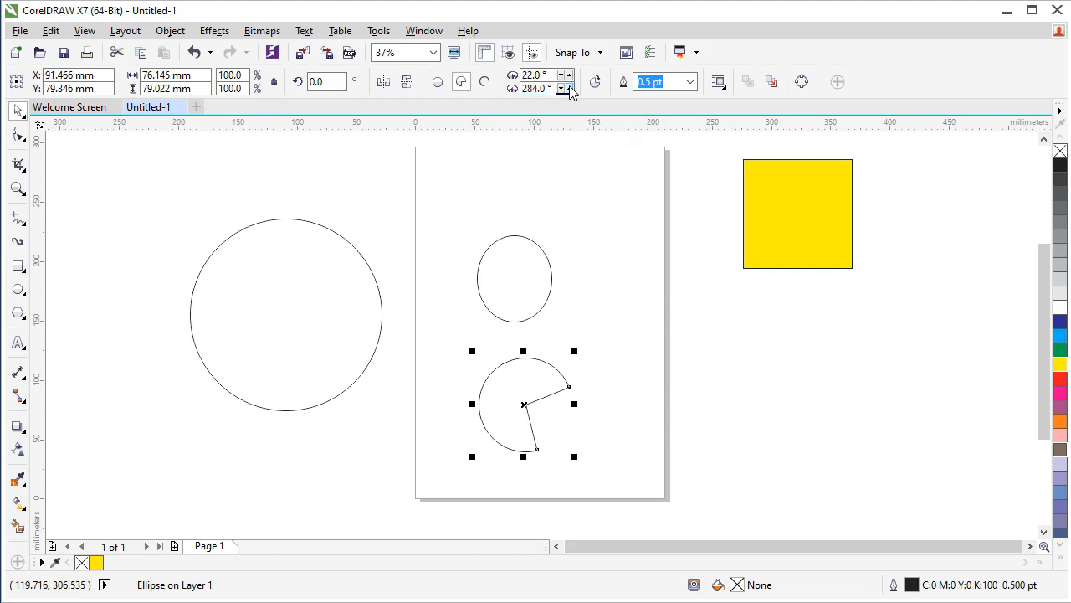
{"action": "left_click", "coordinate": [569, 88]}
{"action": "left_click", "coordinate": [561, 88]}
{"action": "left_click", "coordinate": [561, 88]}
{"action": "left_click", "coordinate": [561, 89]}
{"action": "left_click", "coordinate": [561, 89]}
{"action": "left_click", "coordinate": [561, 89]}
{"action": "left_click", "coordinate": [560, 89]}
{"action": "left_click", "coordinate": [561, 89]}
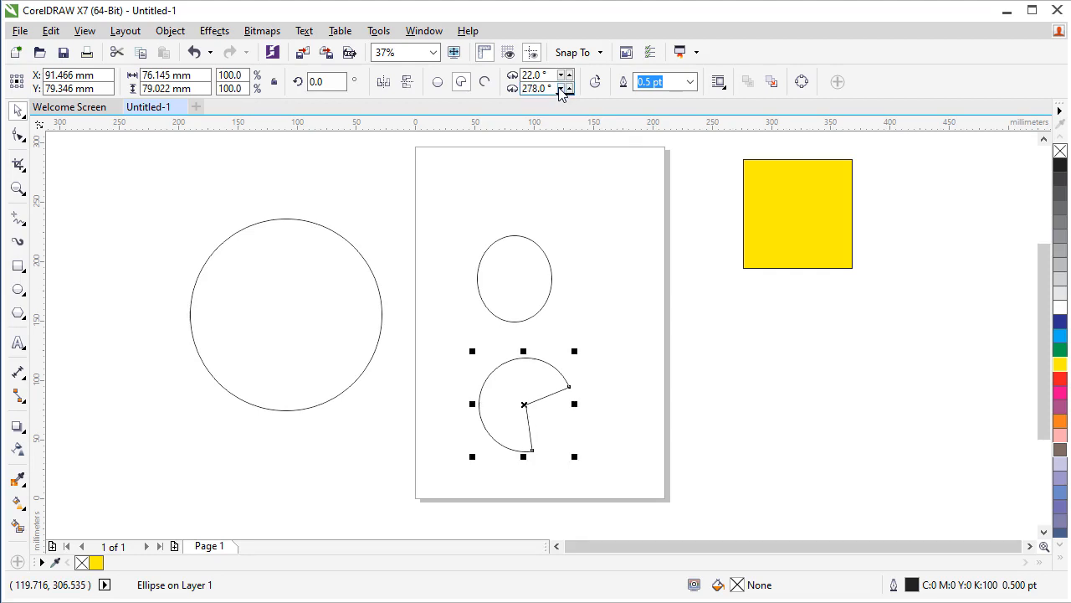
Convert the ellipse in the upper part of the page into an open arc
{"action": "left_click", "coordinate": [531, 305]}
{"action": "left_click", "coordinate": [487, 84]}
{"action": "left_click", "coordinate": [636, 318]}
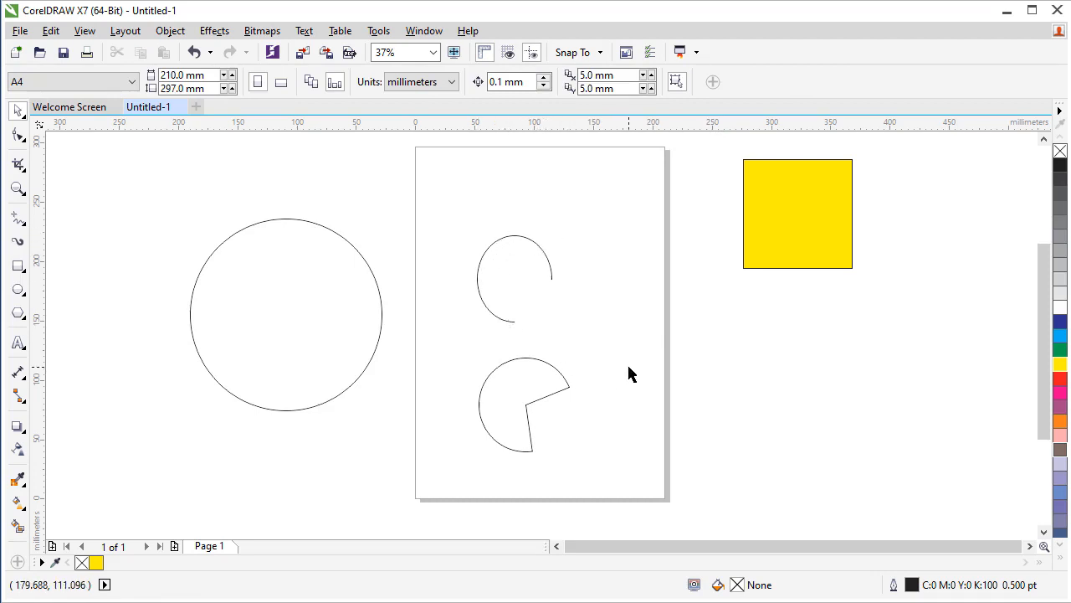
Reshape the large circle into a pie and an arc by moving its node with the Shape tool, and restore the full circle
{"action": "left_click", "coordinate": [334, 316]}
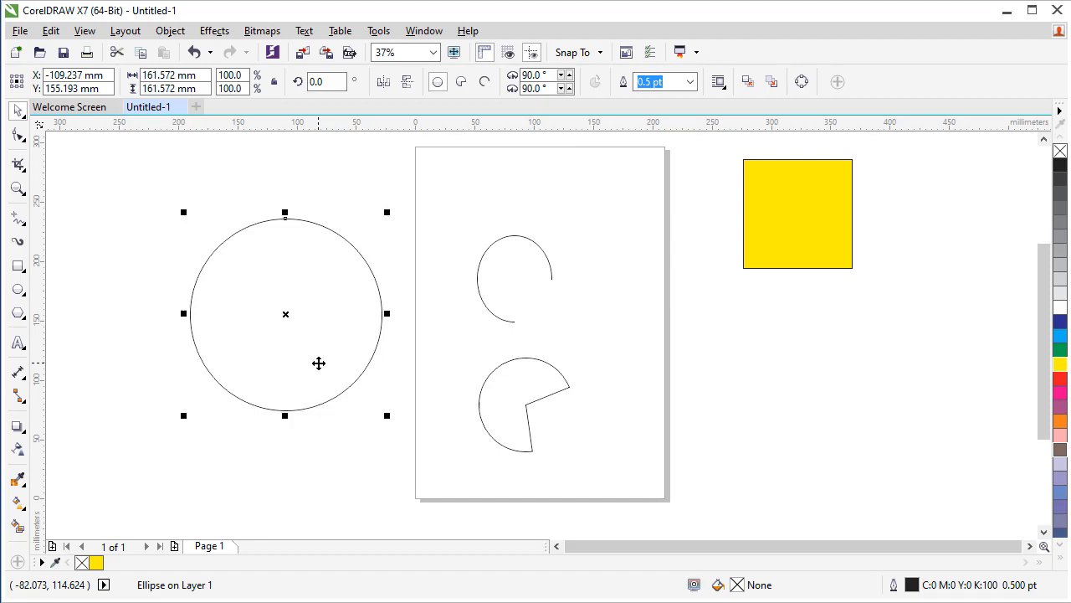
{"action": "left_click", "coordinate": [19, 137]}
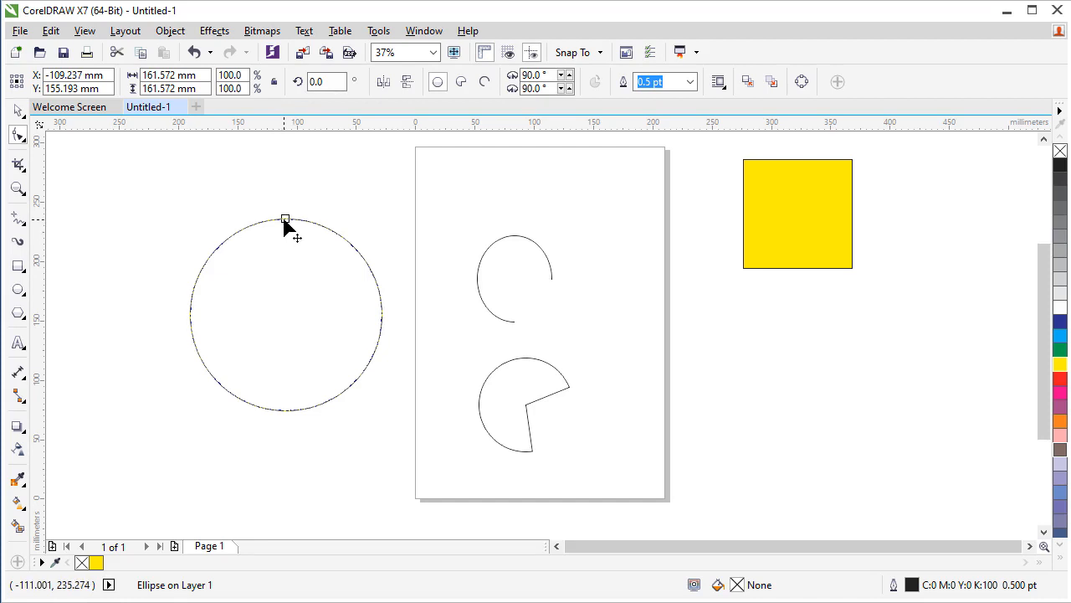
{"action": "left_click_drag", "start_coordinate": [285, 220], "coordinate": [272, 330]}
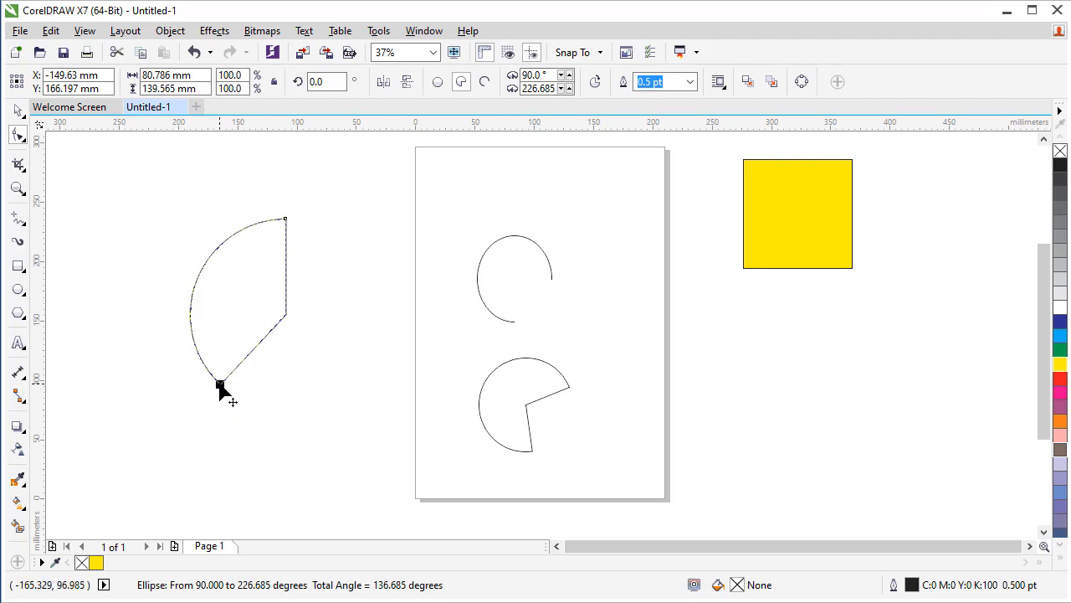
{"action": "left_click_drag", "start_coordinate": [222, 387], "coordinate": [175, 242]}
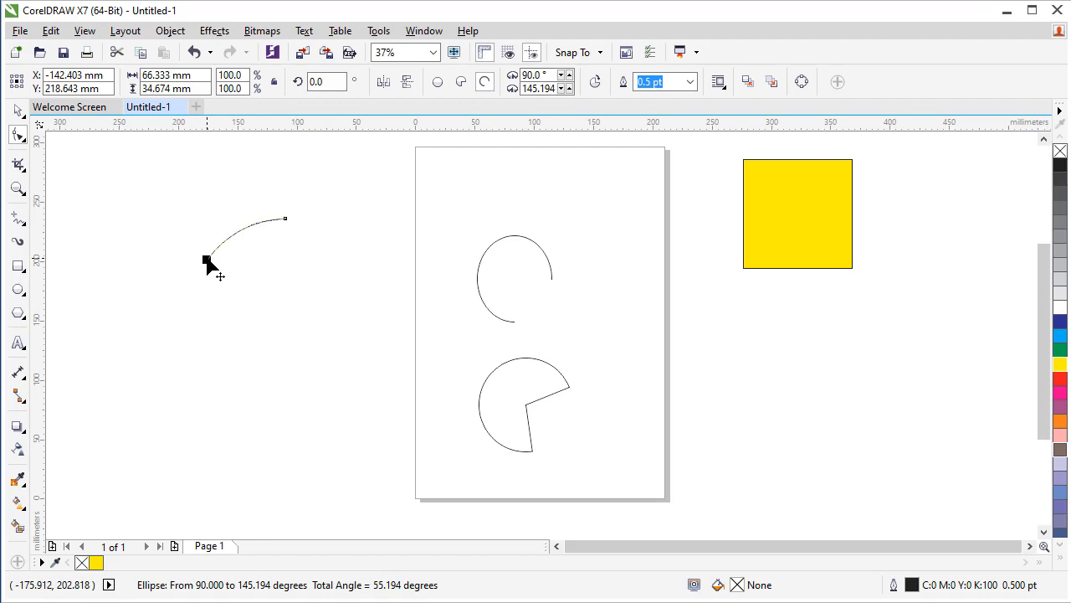
{"action": "left_click_drag", "start_coordinate": [183, 262], "coordinate": [474, 231]}
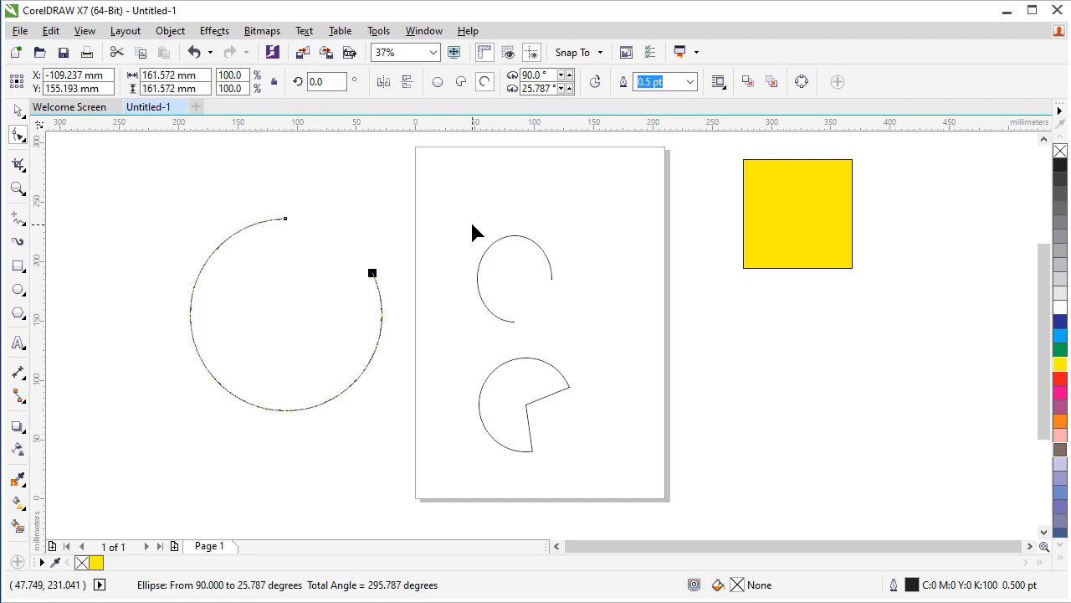
{"action": "left_click_drag", "start_coordinate": [371, 275], "coordinate": [370, 280]}
{"action": "left_click_drag", "start_coordinate": [320, 312], "coordinate": [289, 240]}
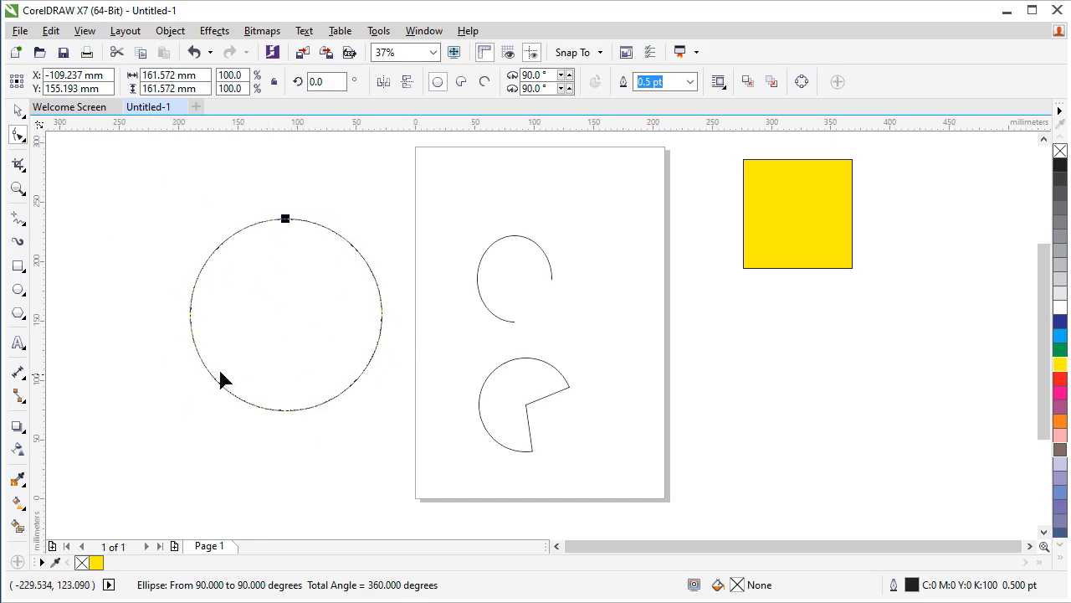
{"action": "left_click", "coordinate": [18, 110]}
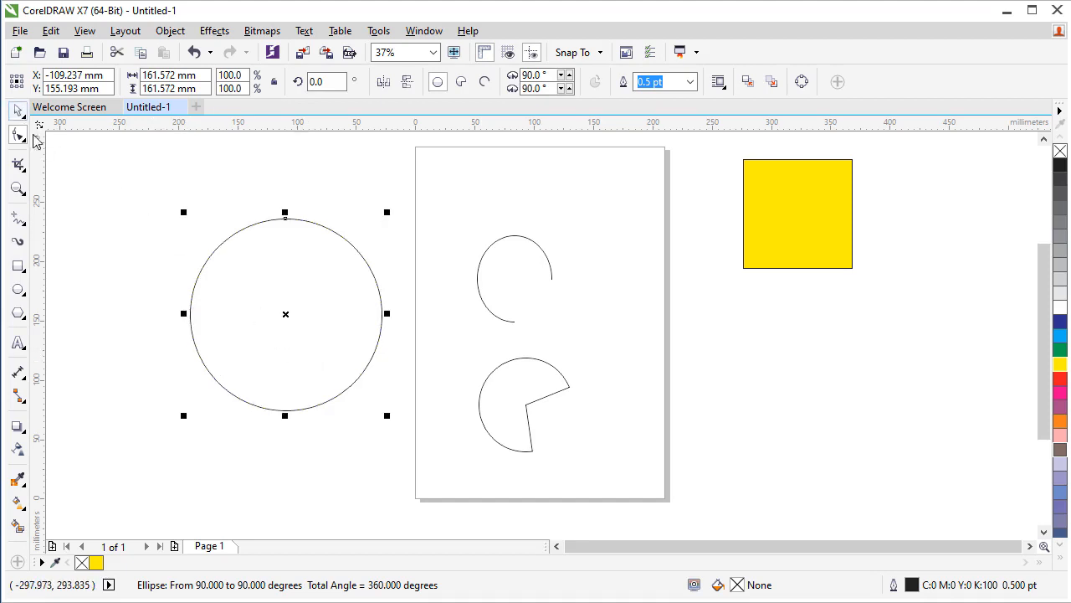
{"action": "left_click", "coordinate": [138, 196]}
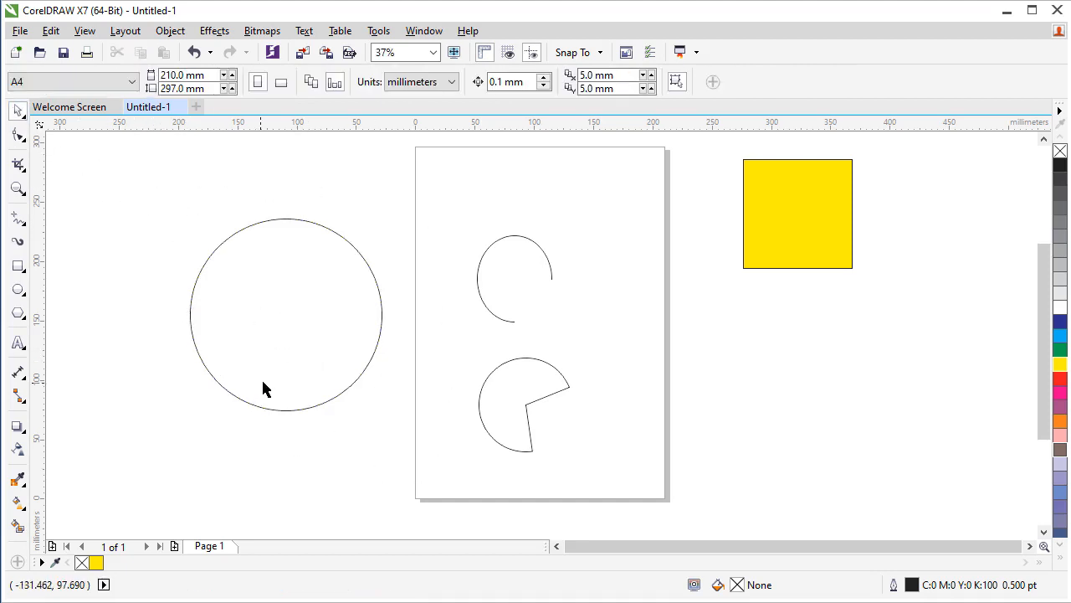
Move the yellow square closer to the page's right edge and round all four corners to a 3.6 mm radius
{"action": "left_click", "coordinate": [762, 226]}
{"action": "left_click_drag", "start_coordinate": [781, 206], "coordinate": [747, 244]}
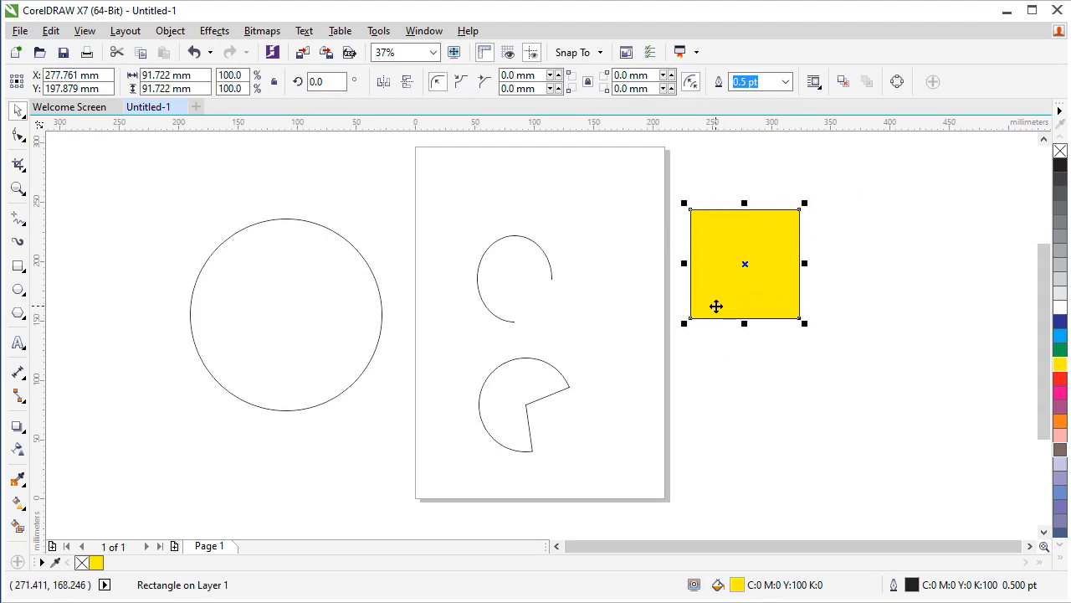
{"action": "left_click", "coordinate": [671, 76]}
{"action": "left_click", "coordinate": [672, 76]}
{"action": "left_click", "coordinate": [671, 76]}
{"action": "left_click", "coordinate": [671, 76]}
{"action": "left_click", "coordinate": [671, 76]}
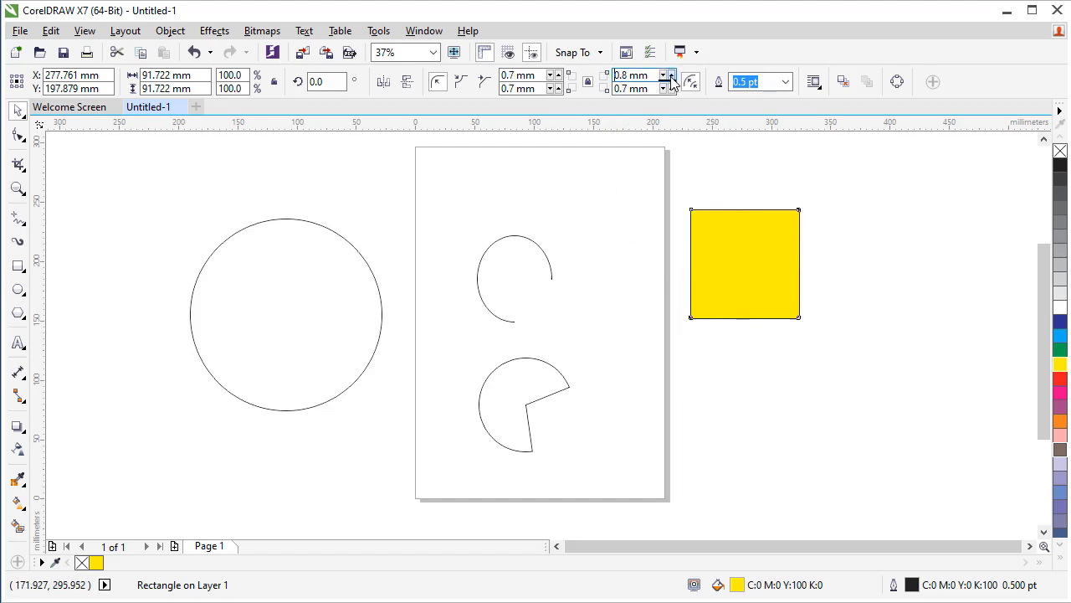
{"action": "left_click", "coordinate": [671, 75]}
{"action": "left_click", "coordinate": [671, 76]}
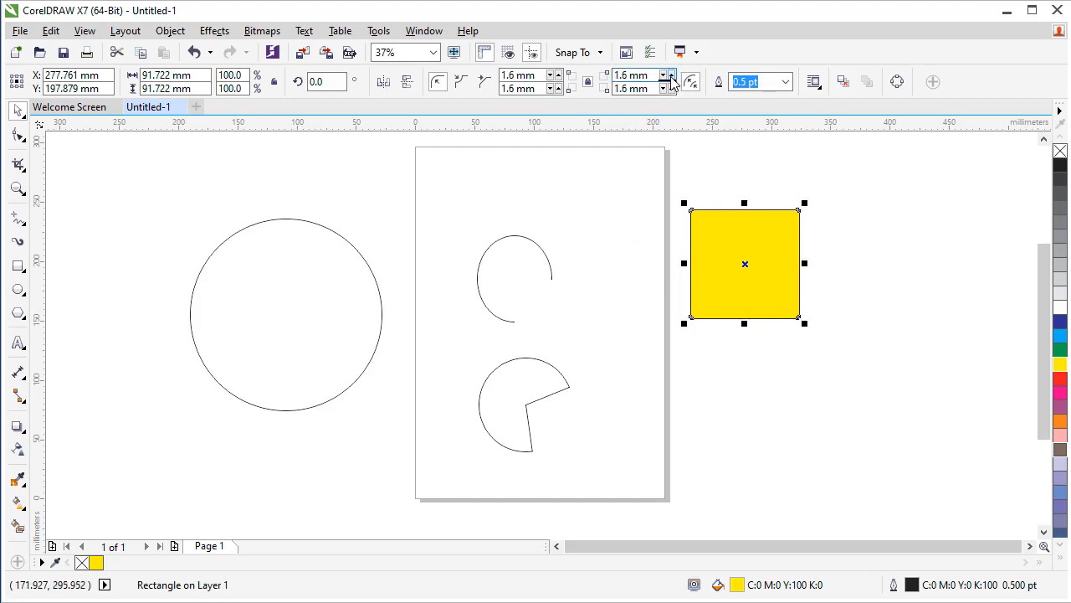
{"action": "left_click", "coordinate": [672, 75]}
{"action": "left_click", "coordinate": [671, 75]}
{"action": "left_click", "coordinate": [671, 75]}
{"action": "left_click", "coordinate": [671, 75]}
{"action": "left_click", "coordinate": [777, 370]}
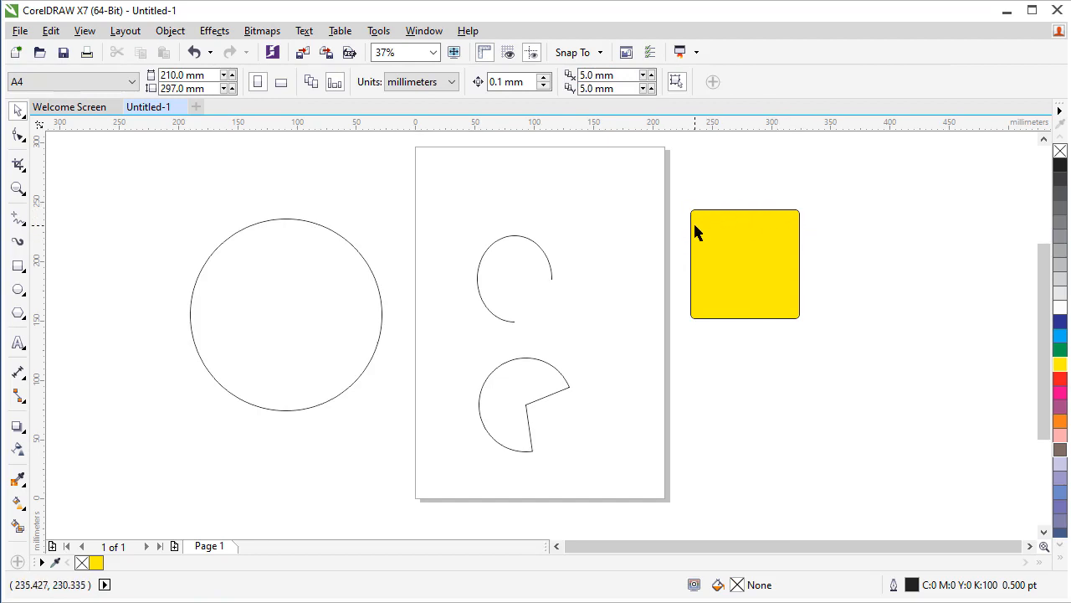
Unlink the yellow square's corner radii and round only its lower-right corner to a 30 mm radius
{"action": "left_click", "coordinate": [744, 275]}
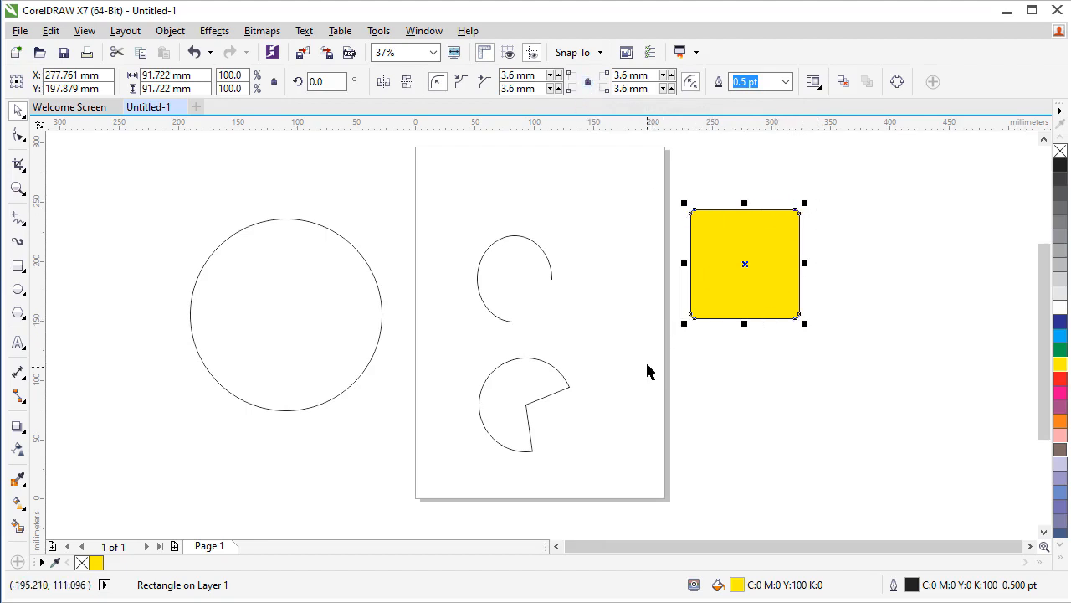
{"action": "left_click", "coordinate": [670, 88]}
{"action": "left_click", "coordinate": [670, 88]}
{"action": "left_click", "coordinate": [670, 88]}
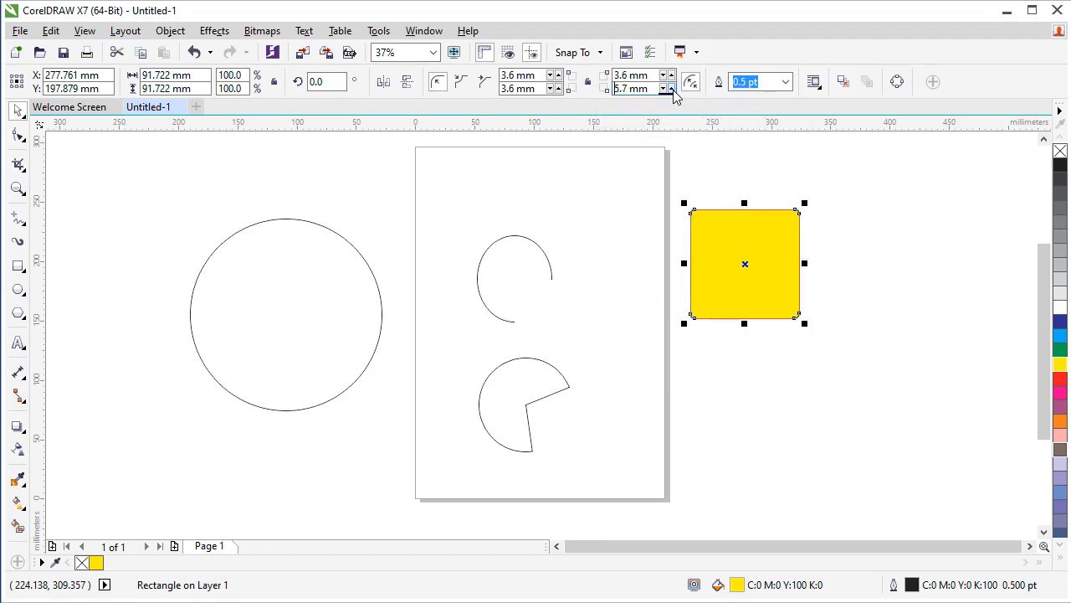
{"action": "left_click", "coordinate": [670, 88]}
{"action": "left_click", "coordinate": [810, 396]}
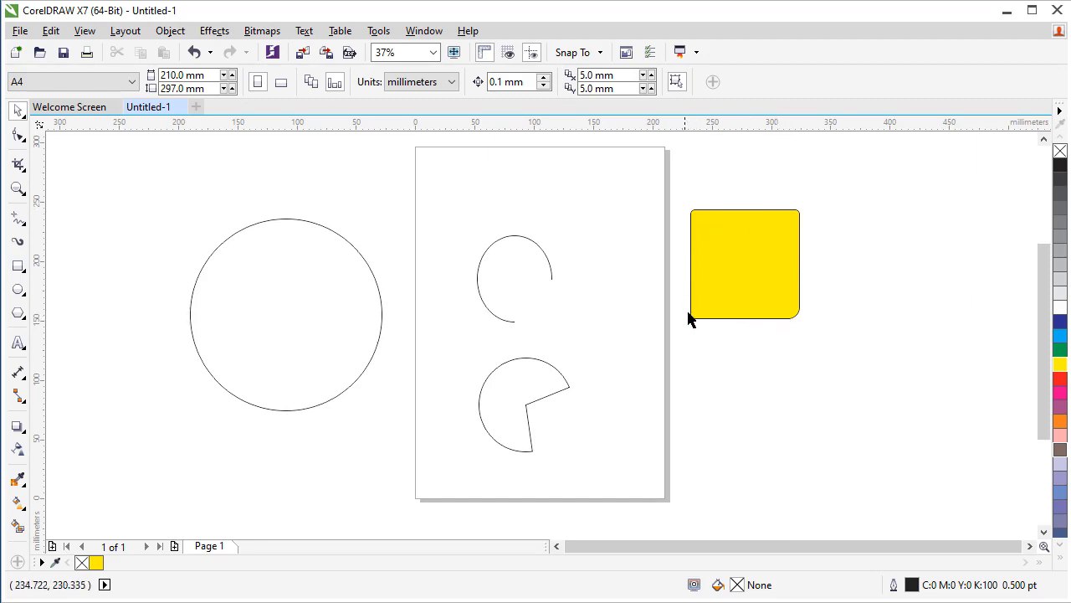
{"action": "left_click", "coordinate": [732, 261]}
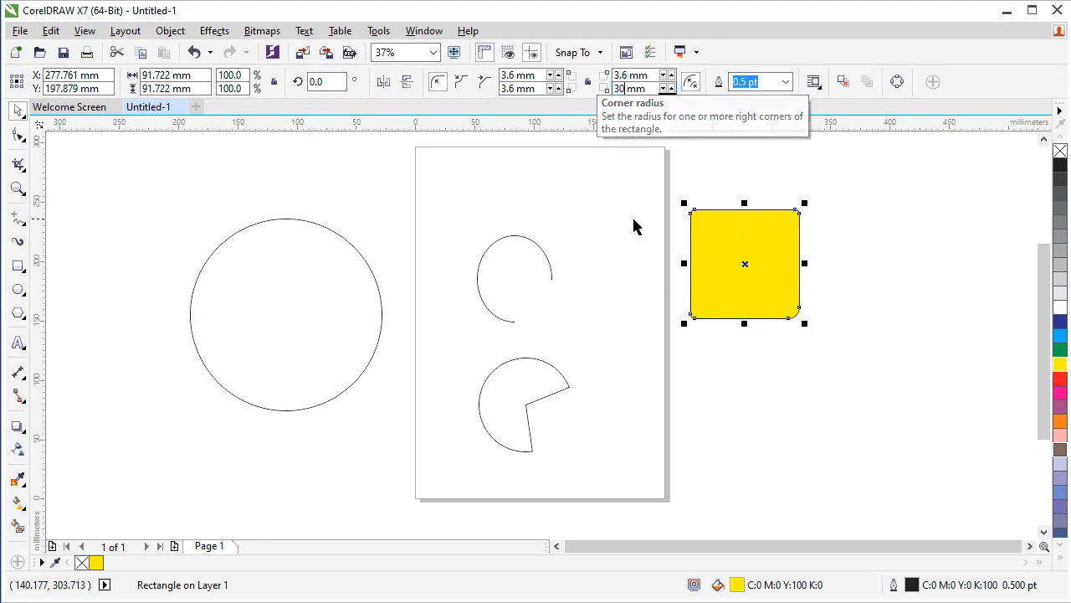
{"action": "key", "text": "Return"}
{"action": "left_click", "coordinate": [738, 397]}
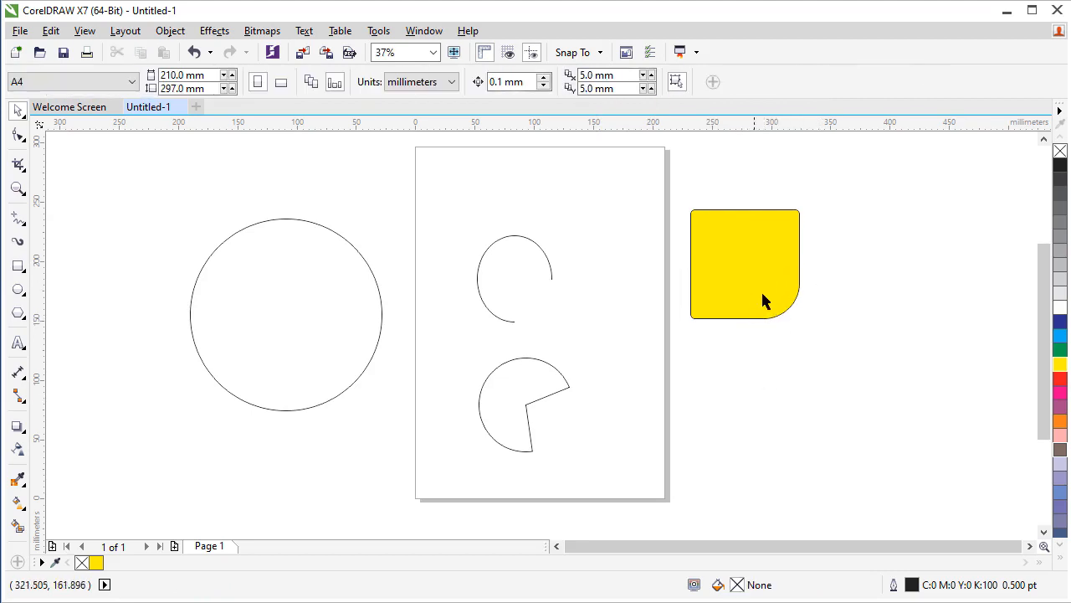
Draw a square about 49 mm wide in the page's upper-left corner and give it scalloped corners with a 10 mm radius
{"action": "left_click", "coordinate": [705, 279]}
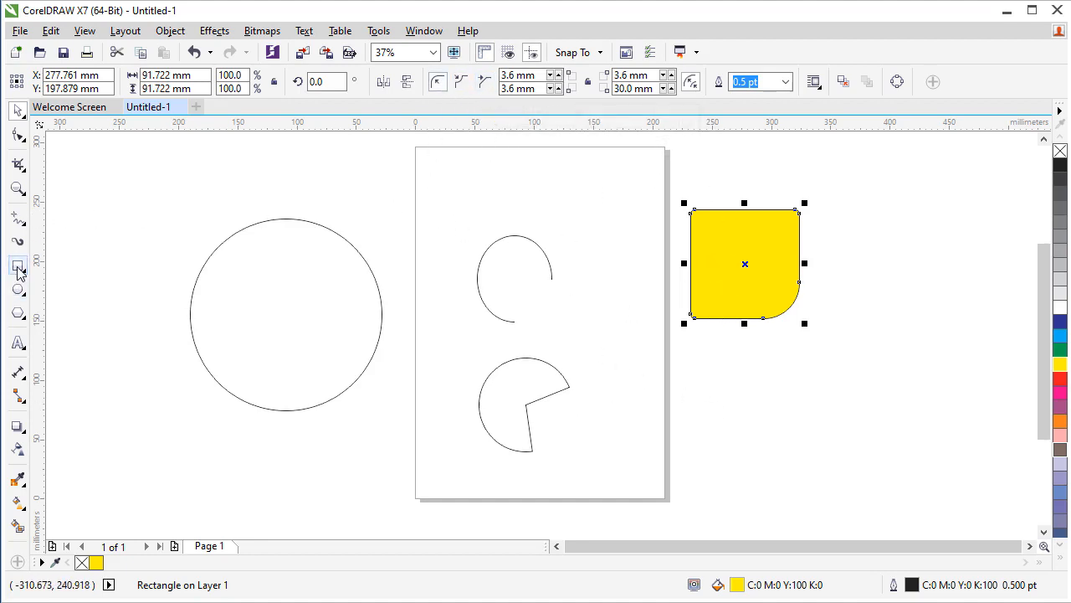
{"action": "left_click_drag", "start_coordinate": [430, 160], "coordinate": [490, 219]}
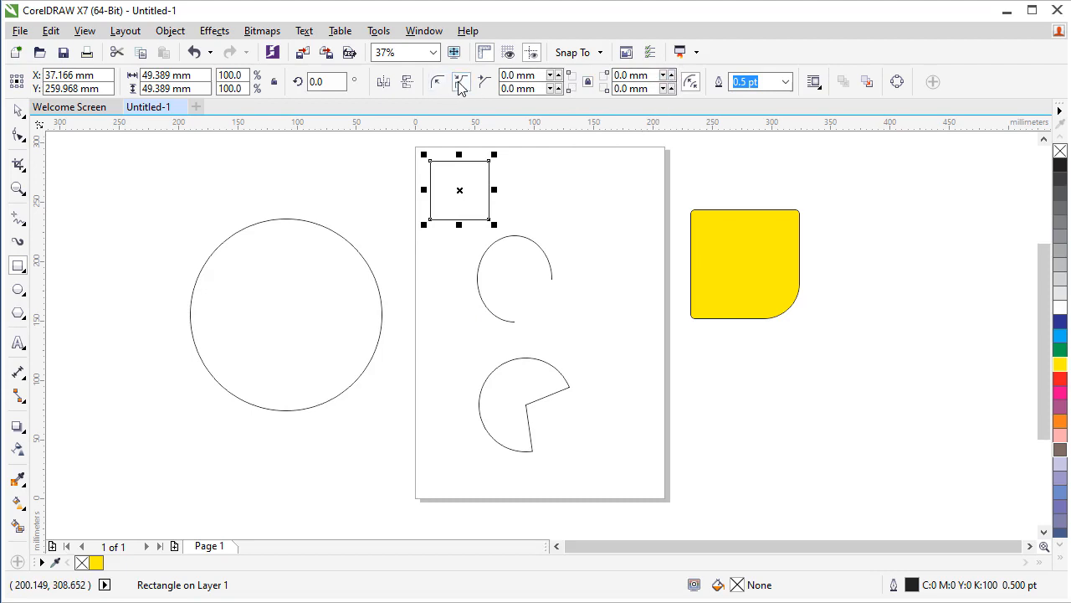
{"action": "left_click", "coordinate": [672, 76]}
{"action": "left_click", "coordinate": [672, 77]}
{"action": "left_click", "coordinate": [672, 76]}
{"action": "left_click", "coordinate": [672, 77]}
{"action": "left_click", "coordinate": [672, 76]}
{"action": "left_click_drag", "start_coordinate": [633, 76], "coordinate": [616, 76]}
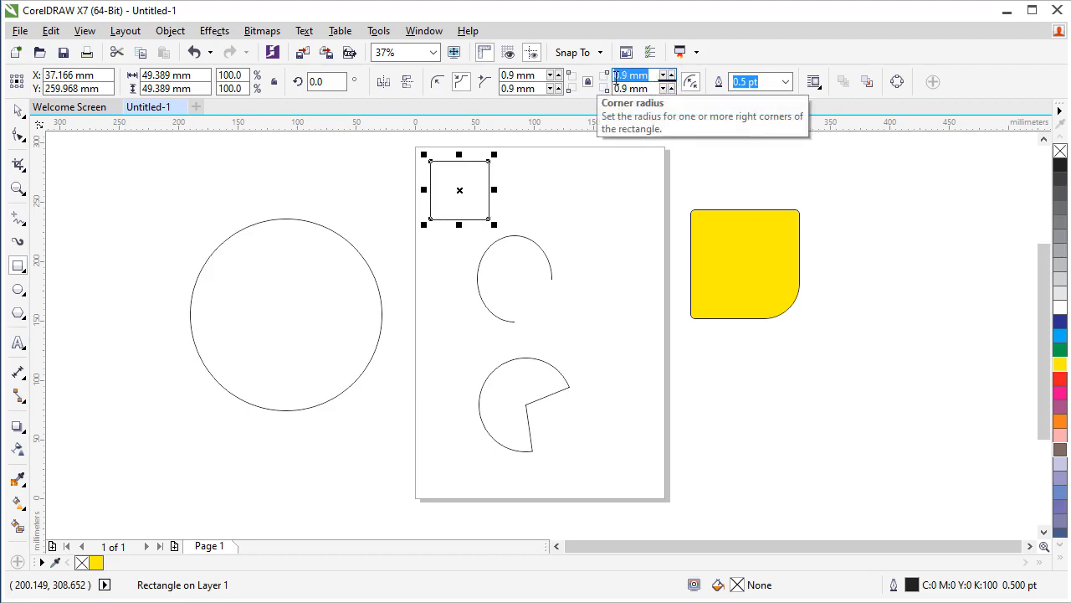
{"action": "type", "text": "10"}
{"action": "key", "text": "Return"}
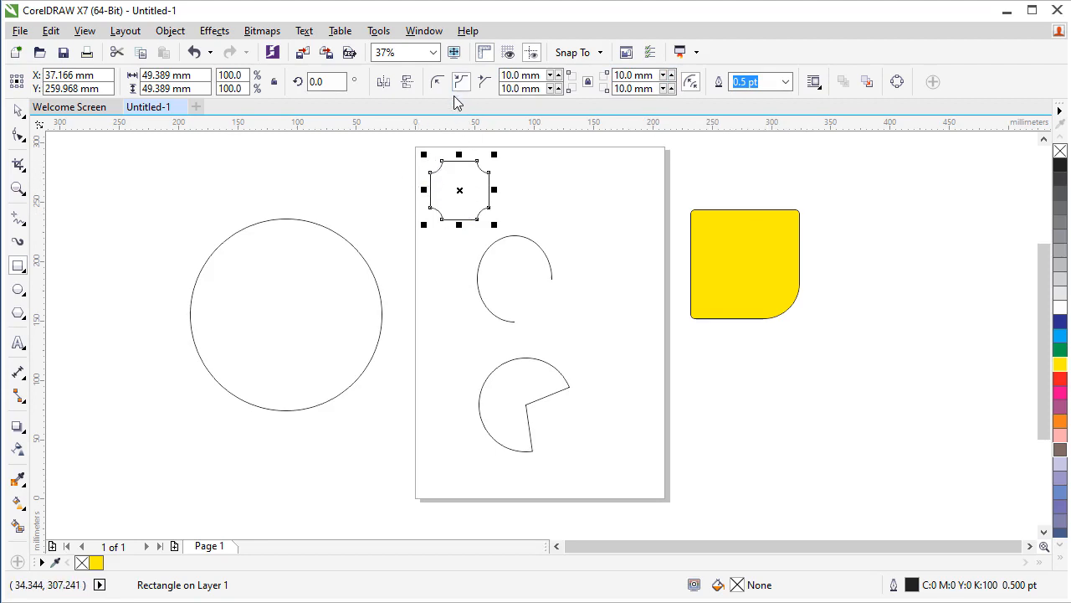
Change the corners of the new square in the page's upper-left corner to chamfered and return to the Pick tool
{"action": "left_click", "coordinate": [484, 84]}
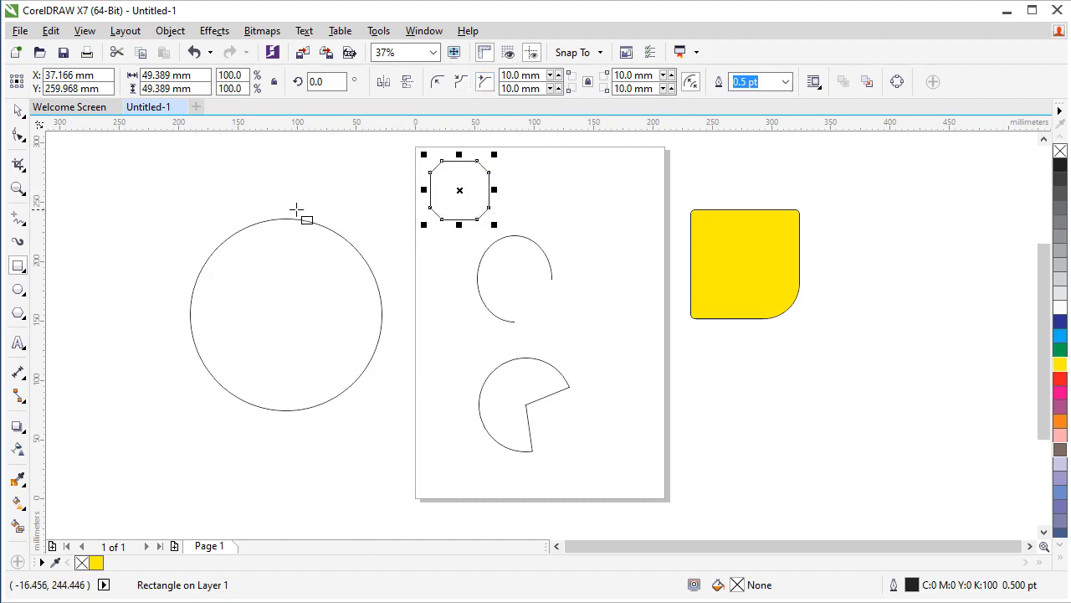
{"action": "left_click", "coordinate": [17, 110]}
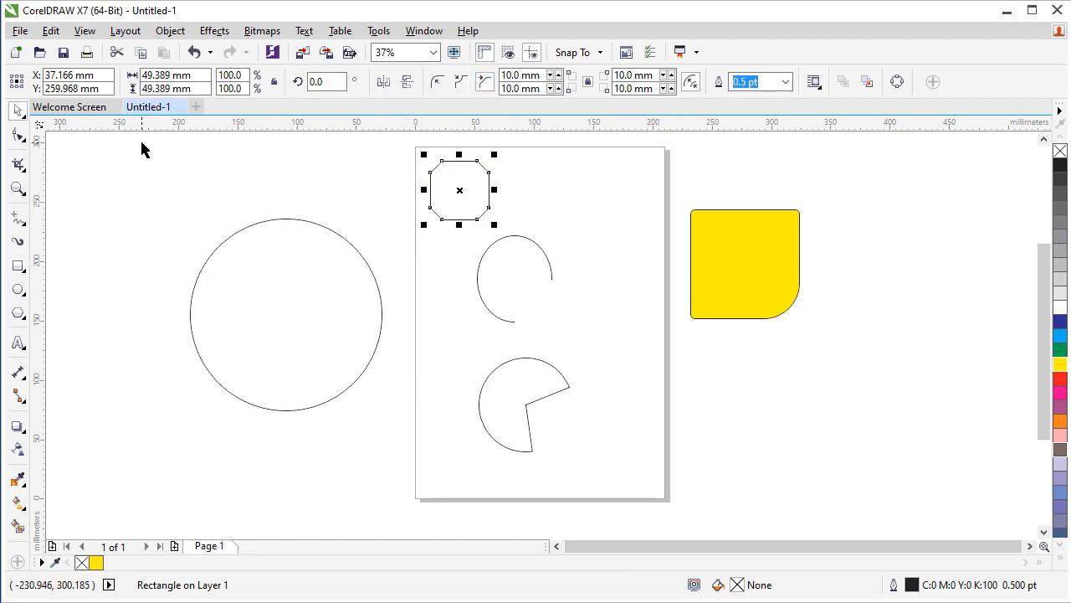